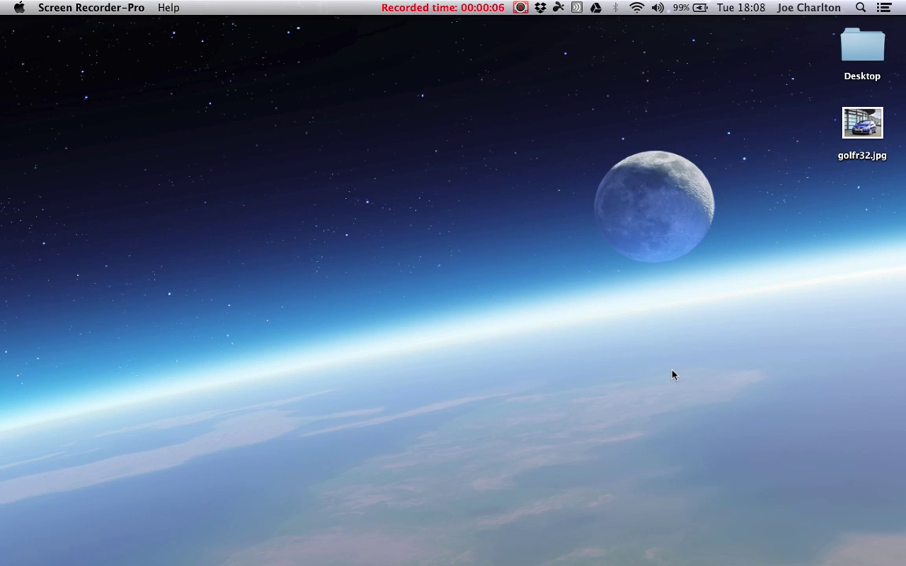
# Open Launchpad with F4 to show the installed apps, including RapidWeaver.
pyautogui.press('F4')
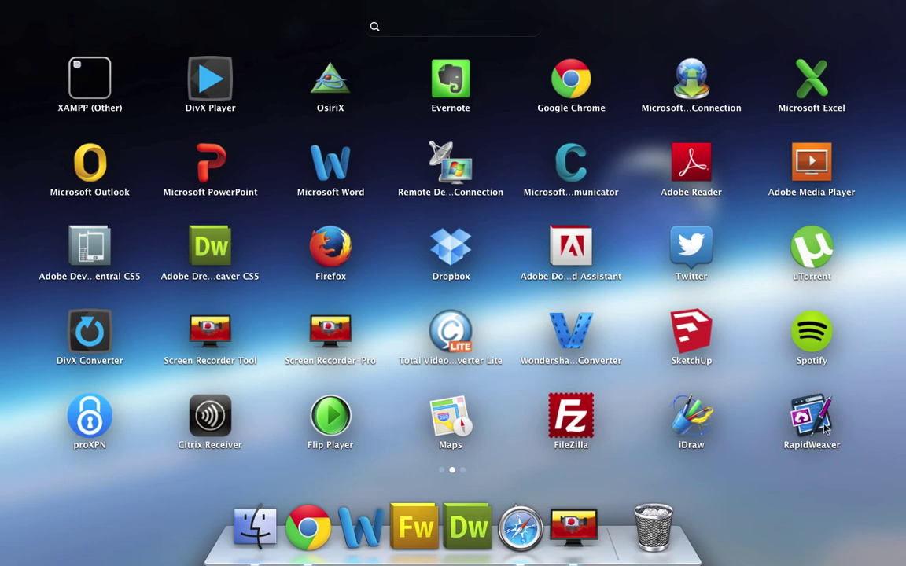
# Launch RapidWeaver and create a new untitled project.
pyautogui.click(812, 422)
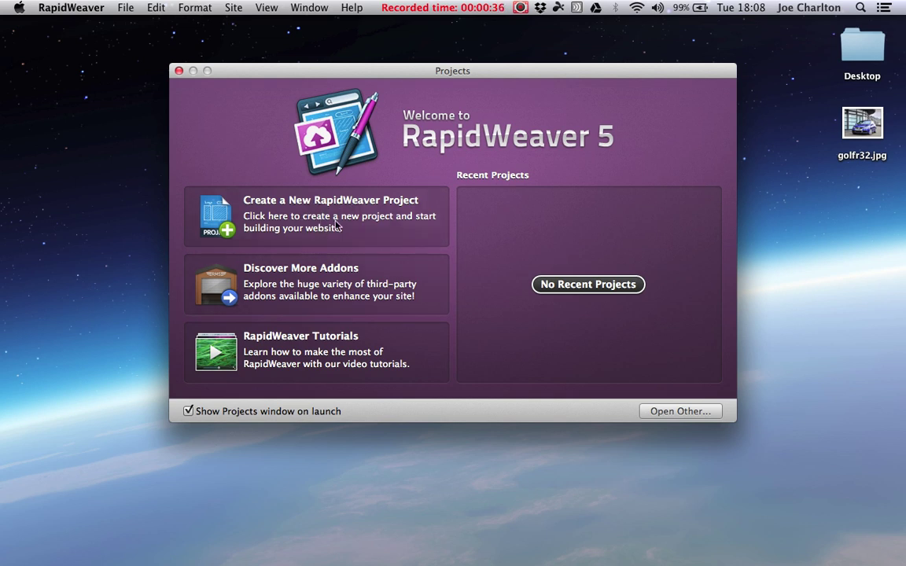
pyautogui.click(293, 220)
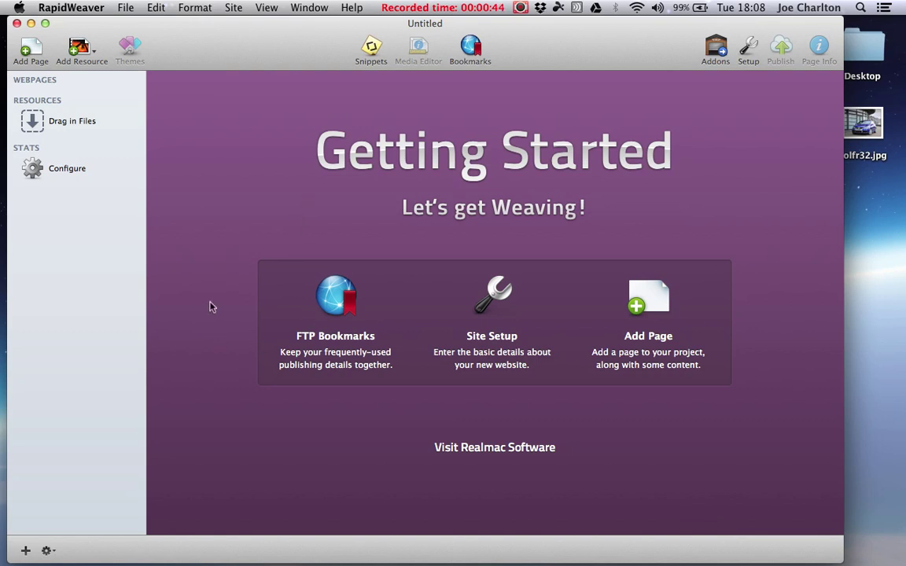
# In Site Setup, clear the old contact e-mail and retitle the site 'Charlton Autos'.
pyautogui.click(491, 338)
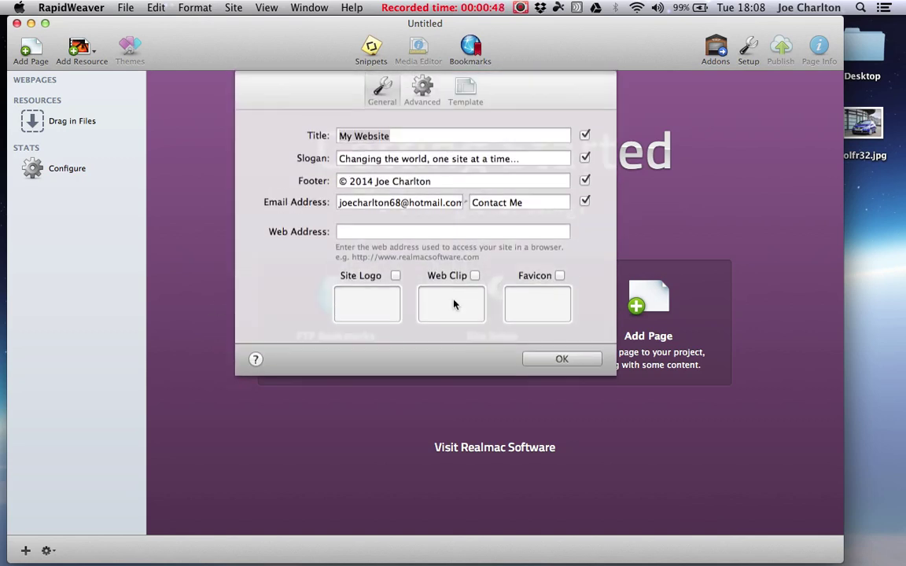
pyautogui.click(420, 204)
pyautogui.press('super+a')
pyautogui.press('BackSpace')
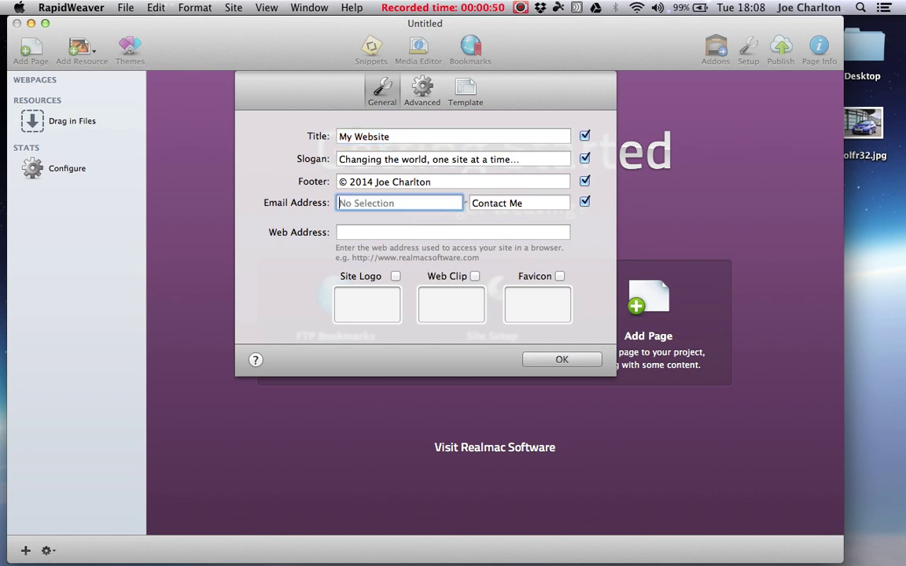
pyautogui.click(394, 137)
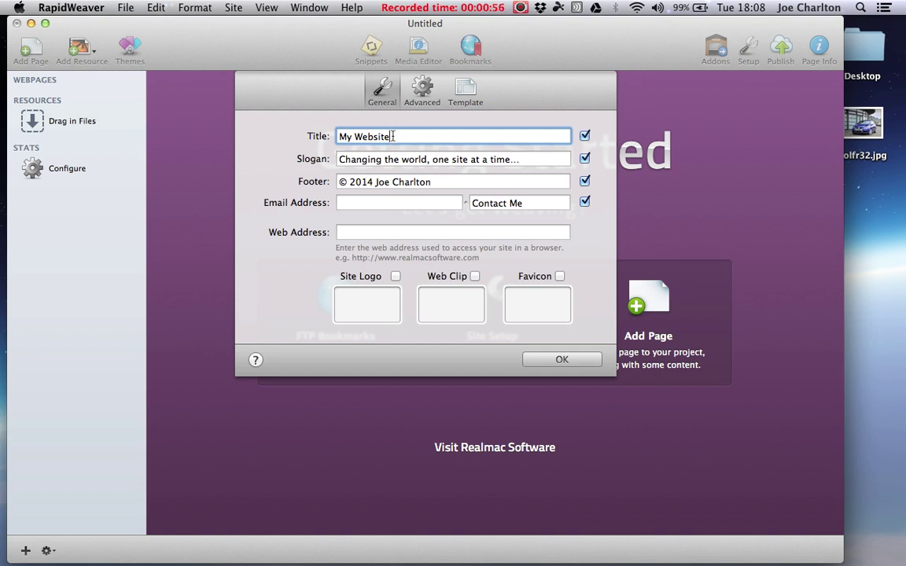
pyautogui.moveTo(393, 136); pyautogui.dragTo(340, 137)
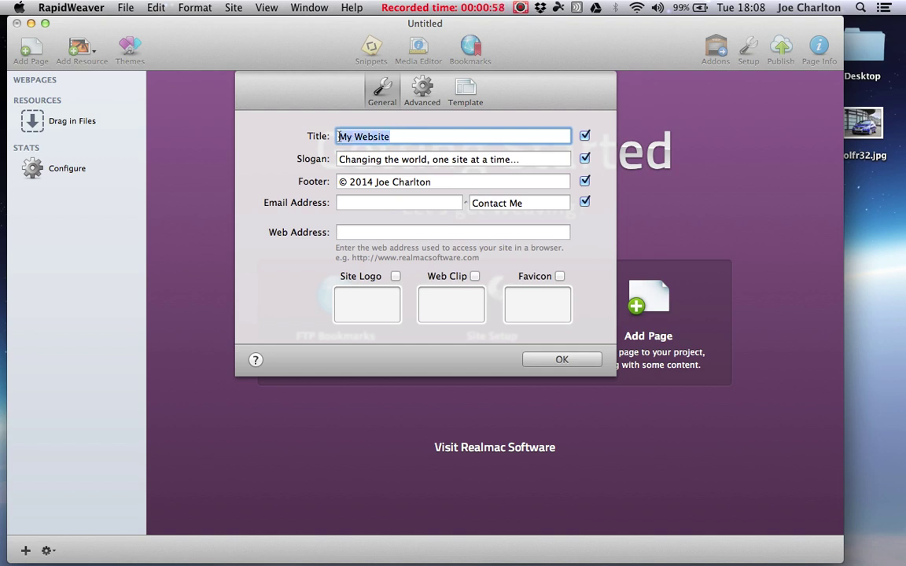
pyautogui.press('BackSpace')
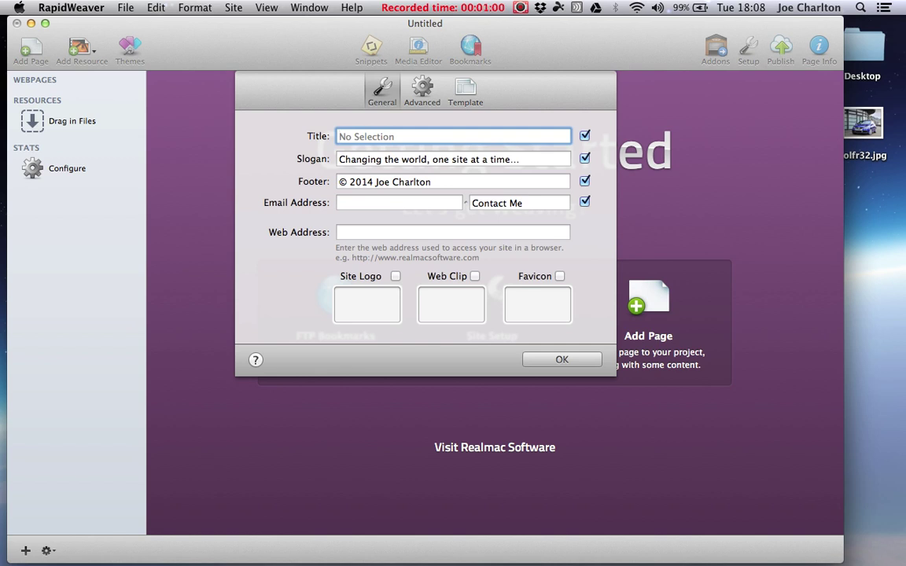
pyautogui.write('Charlton Autos')
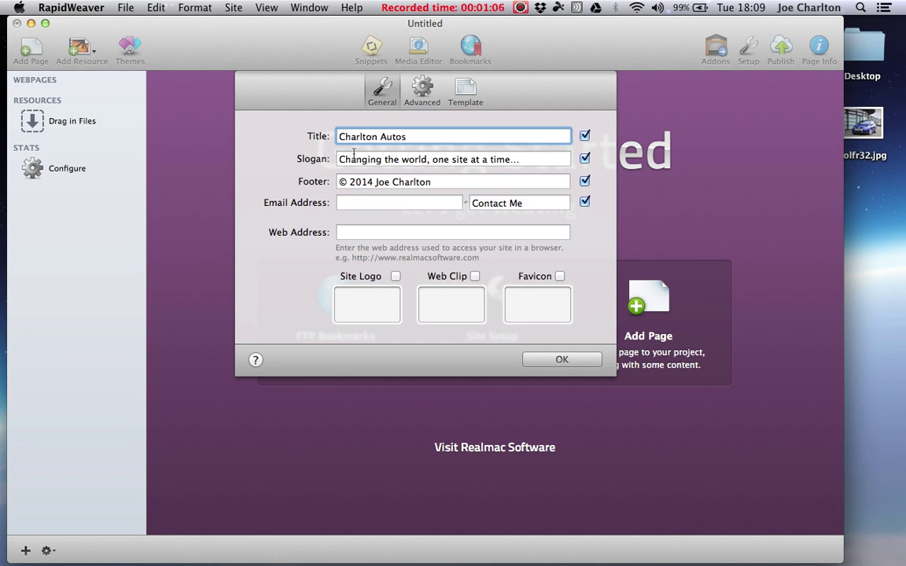
# Set the slogan to 'High quality cars' and the footer to '© 2014 Charlton Autos'.
pyautogui.click(354, 158)
pyautogui.press('super+a')
pyautogui.write('H')
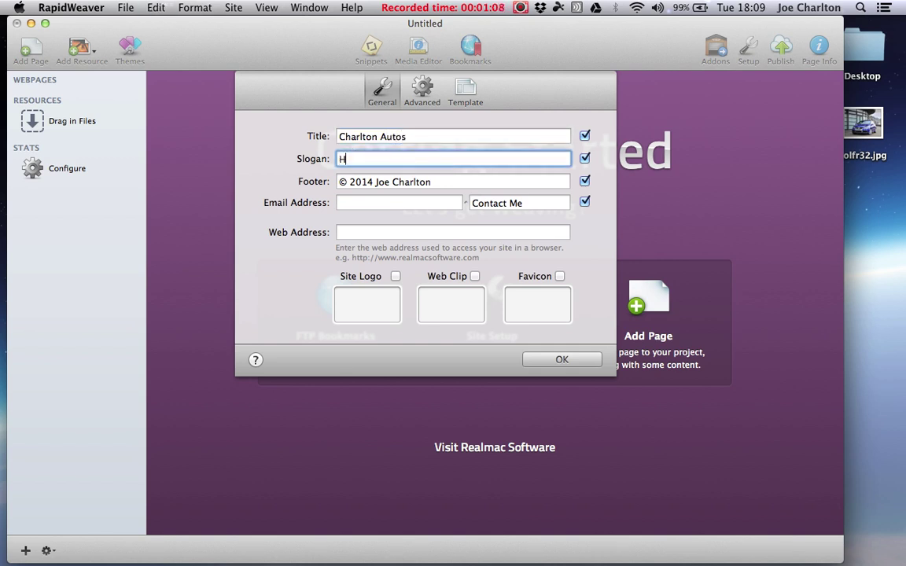
pyautogui.write('igh quality cars')
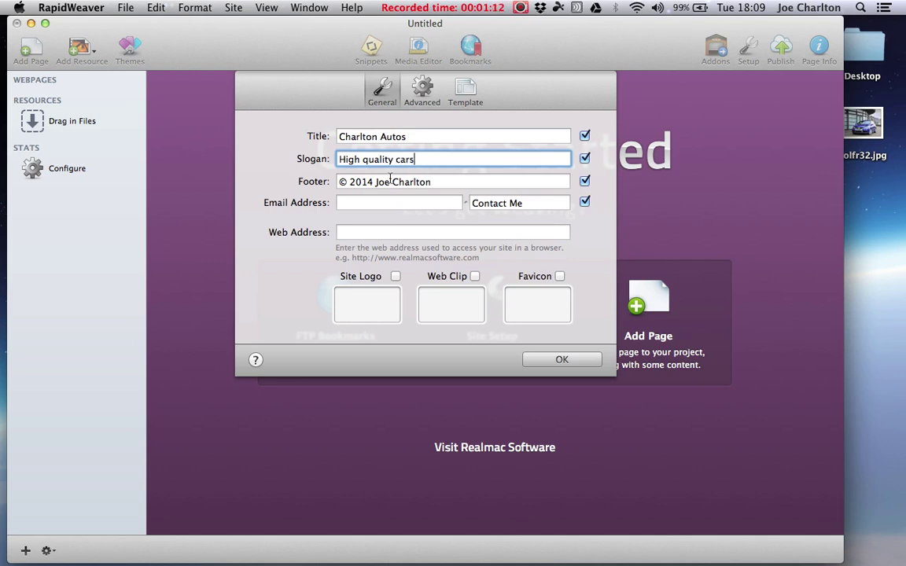
pyautogui.moveTo(375, 179); pyautogui.dragTo(441, 182)
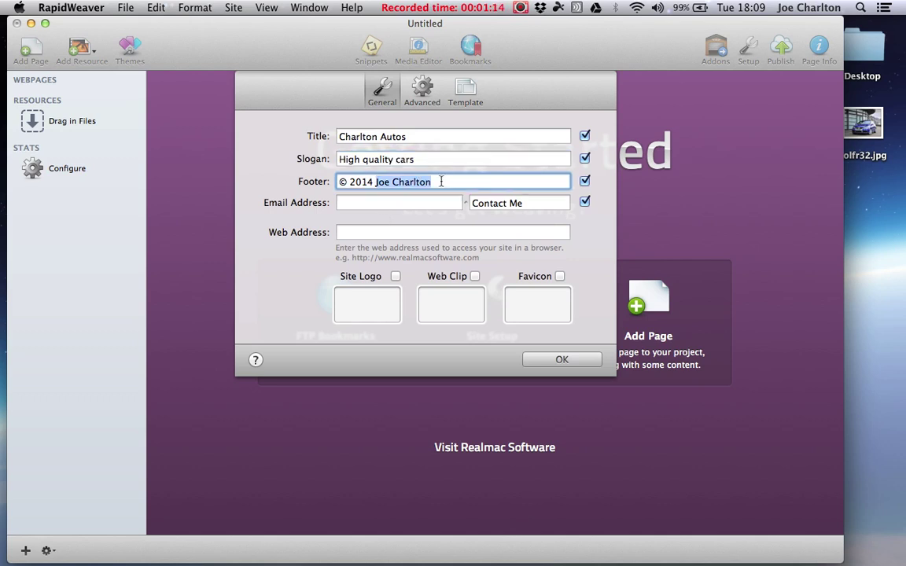
pyautogui.write('Charlton A')
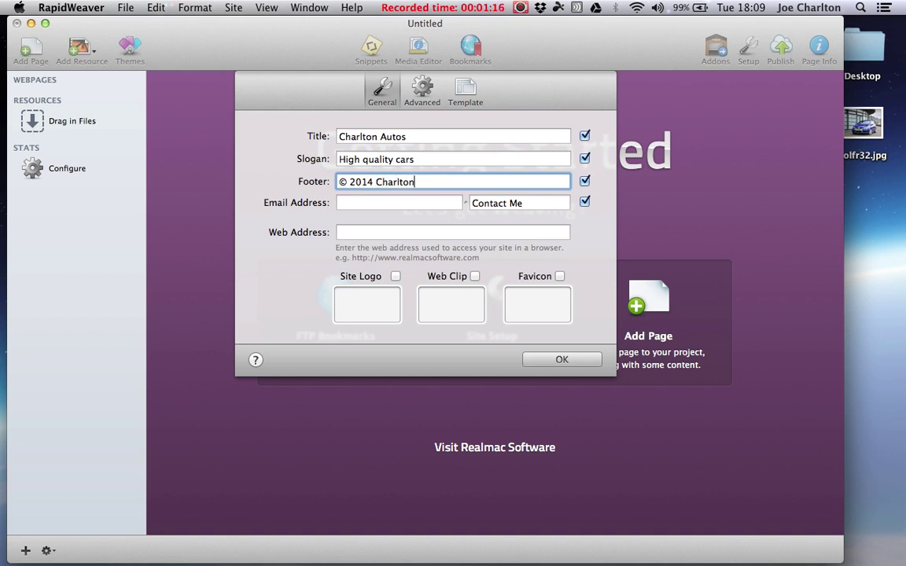
pyautogui.write('utos')
# Enter the company's contact e-mail address.
pyautogui.click(426, 203)
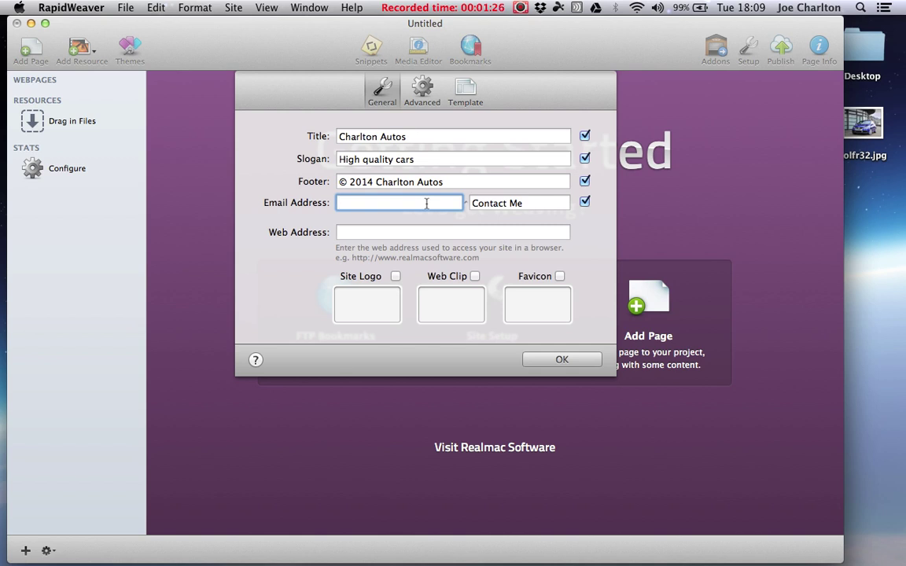
pyautogui.click(339, 203)
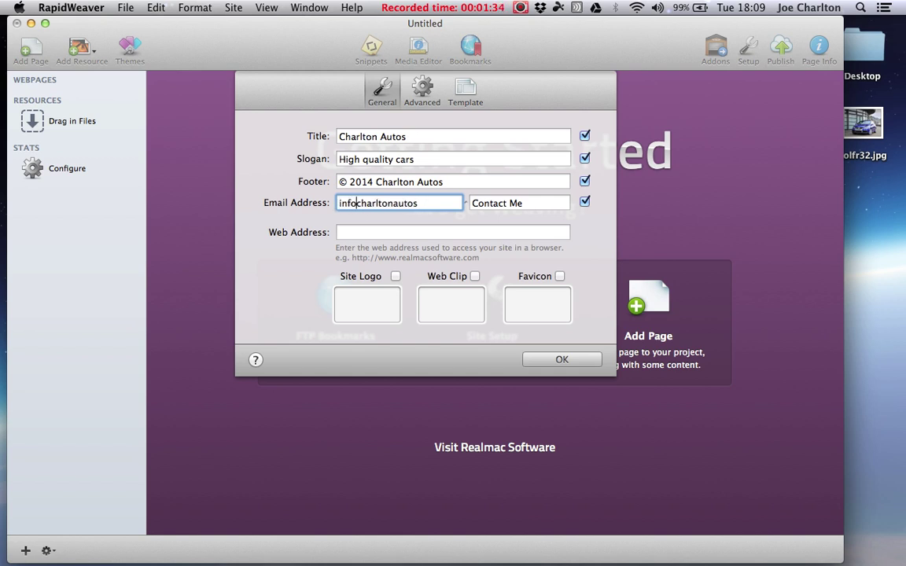
pyautogui.click(446, 204)
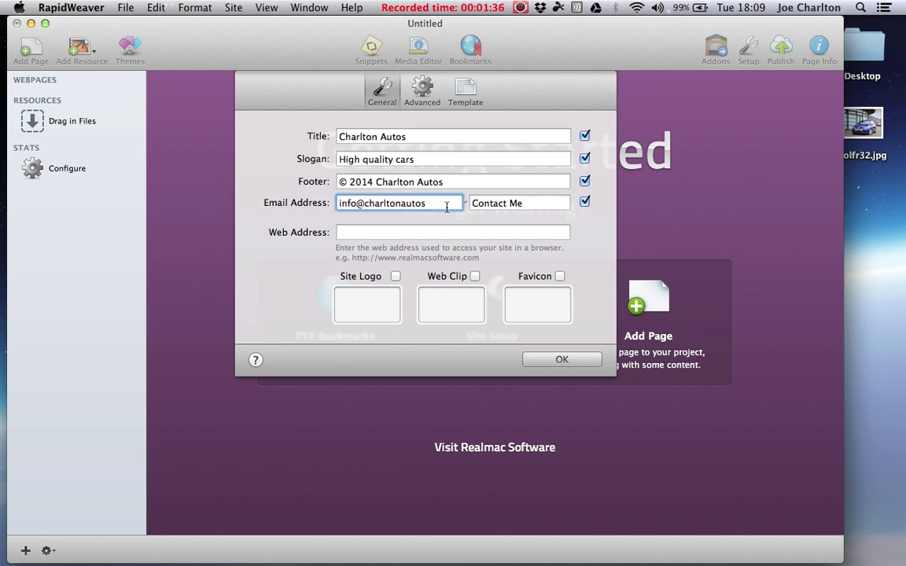
pyautogui.write('.co.uk')
# Save the site details and choose Styled Text as the new page type.
pyautogui.click(548, 362)
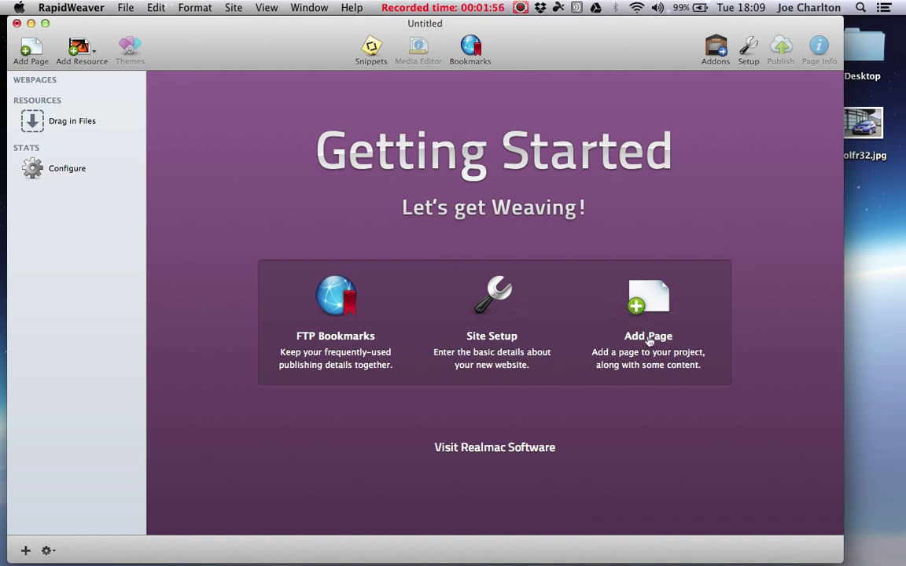
pyautogui.click(649, 338)
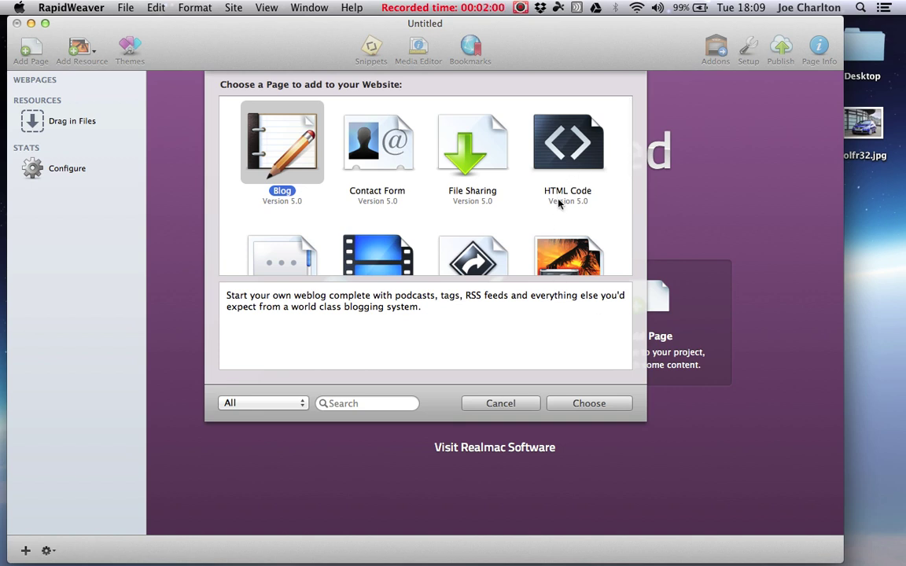
pyautogui.scroll(-2, 555, 185)
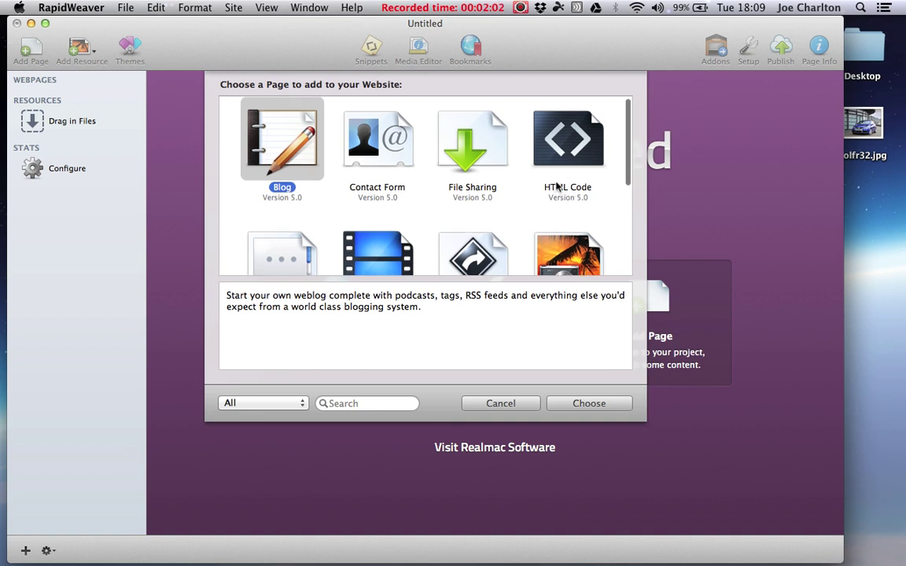
pyautogui.scroll(2, 556, 185)
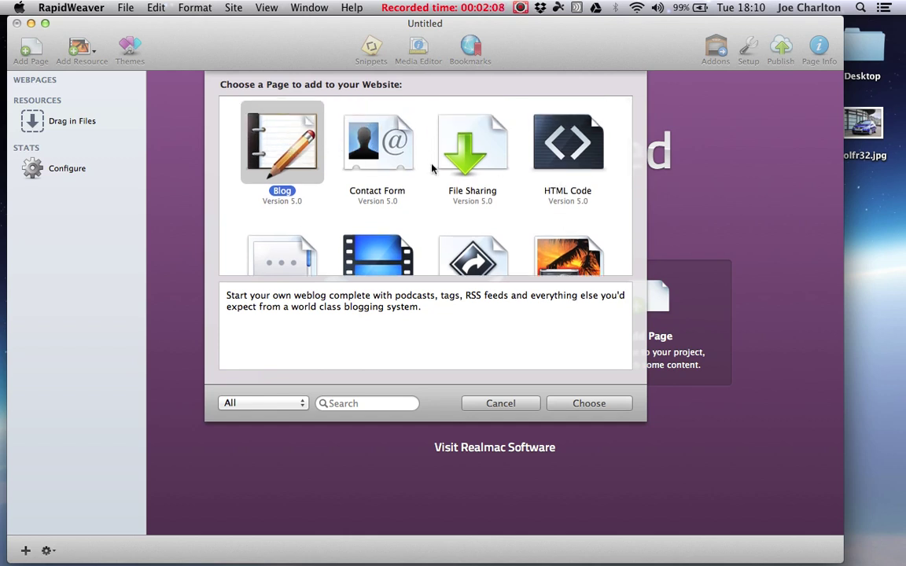
pyautogui.scroll(-5, 465, 168)
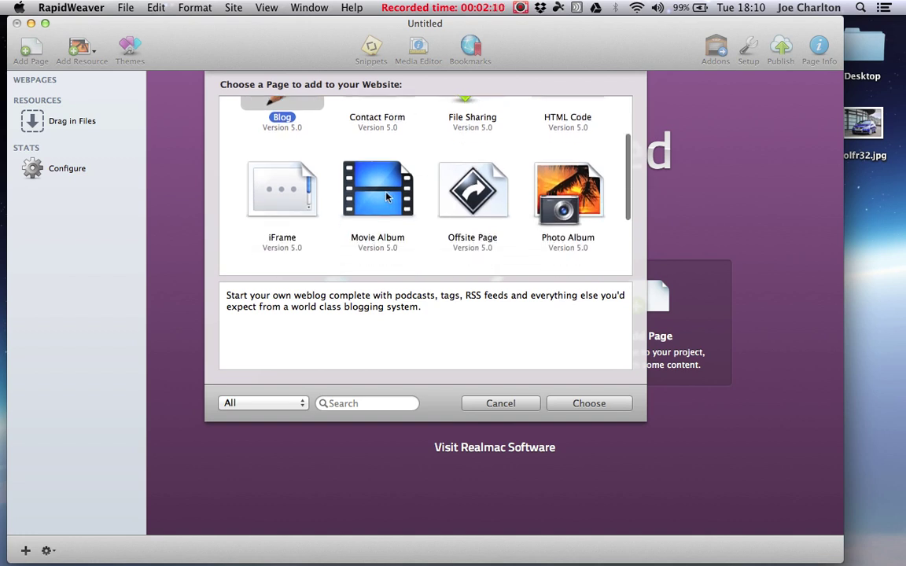
pyautogui.scroll(-6, 384, 199)
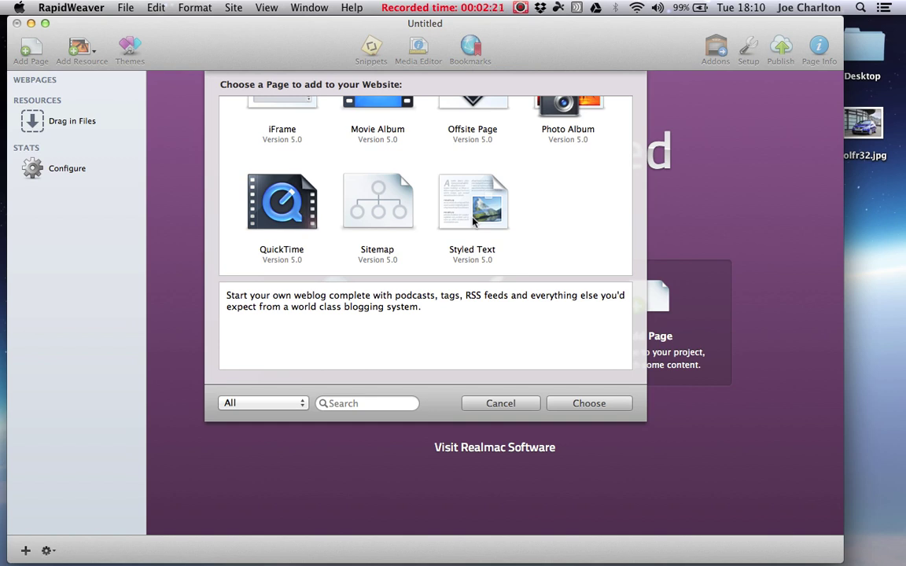
pyautogui.click(472, 221)
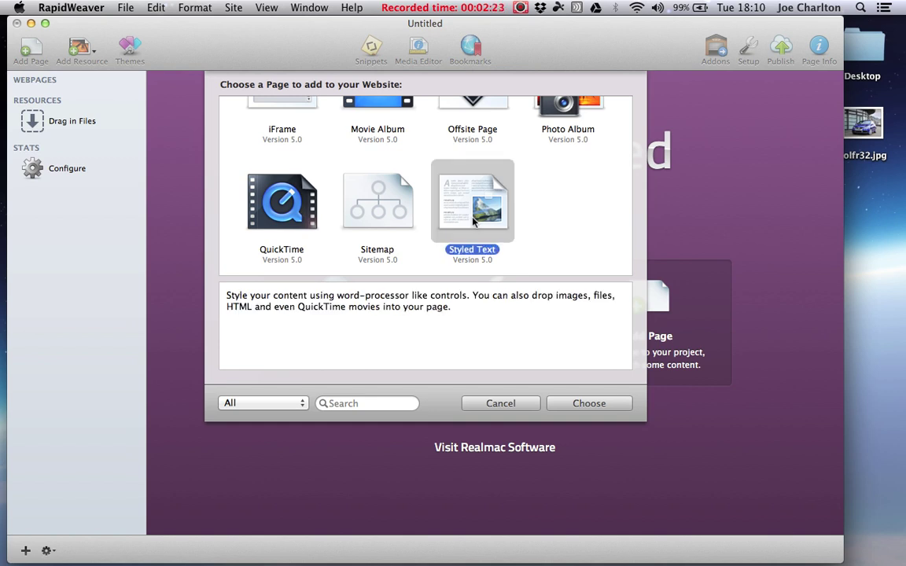
# Add the Styled Text page 'Home' with a welcome line about the best cars in the North West.
pyautogui.click(588, 403)
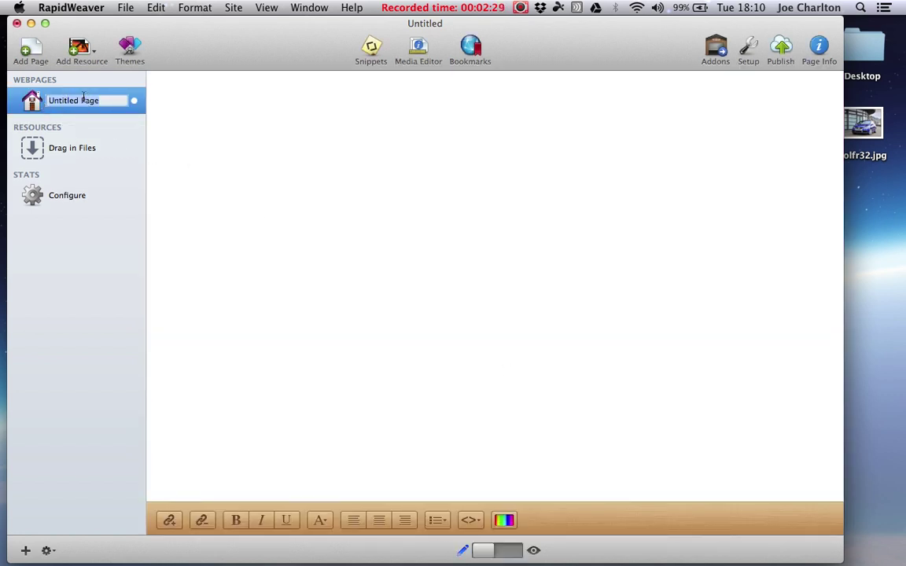
pyautogui.write('Home')
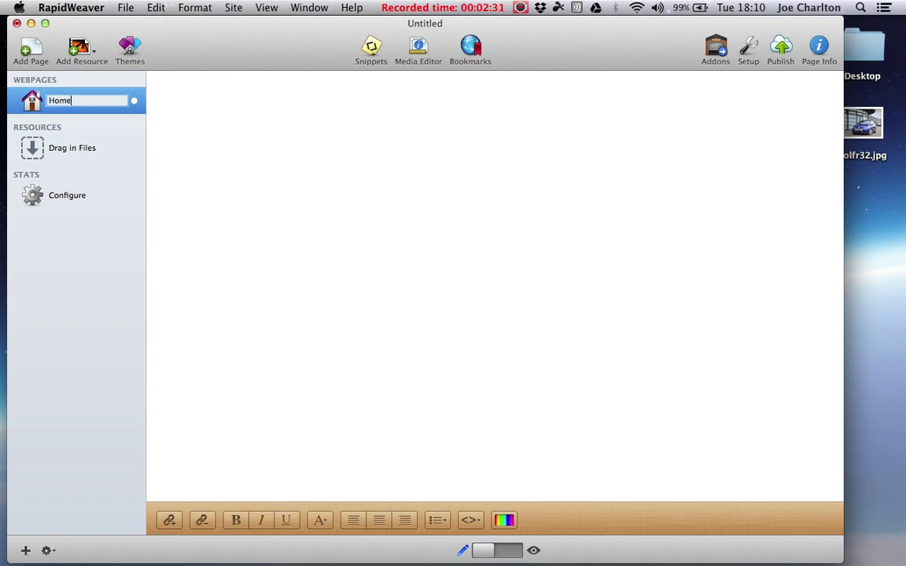
pyautogui.click(166, 202)
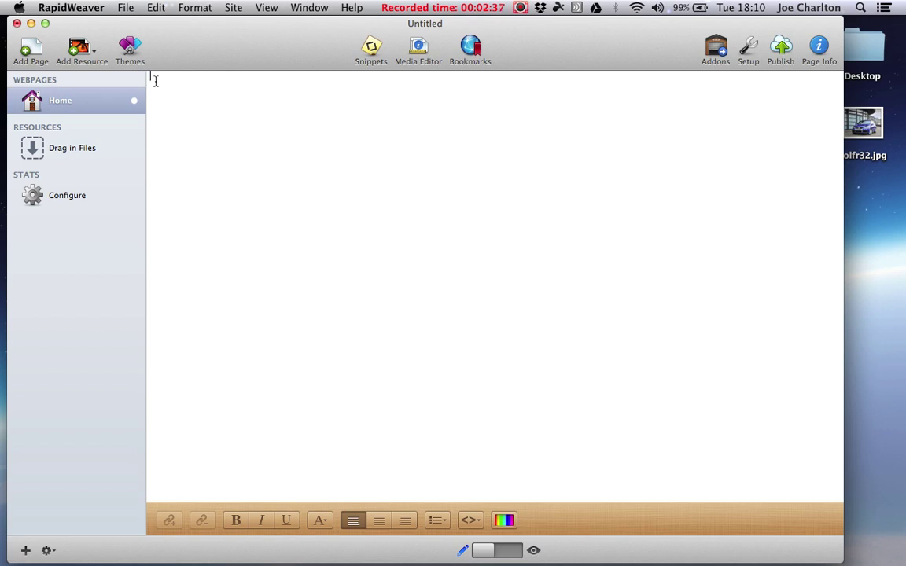
pyautogui.write('Welcome to Charlton Autos,')
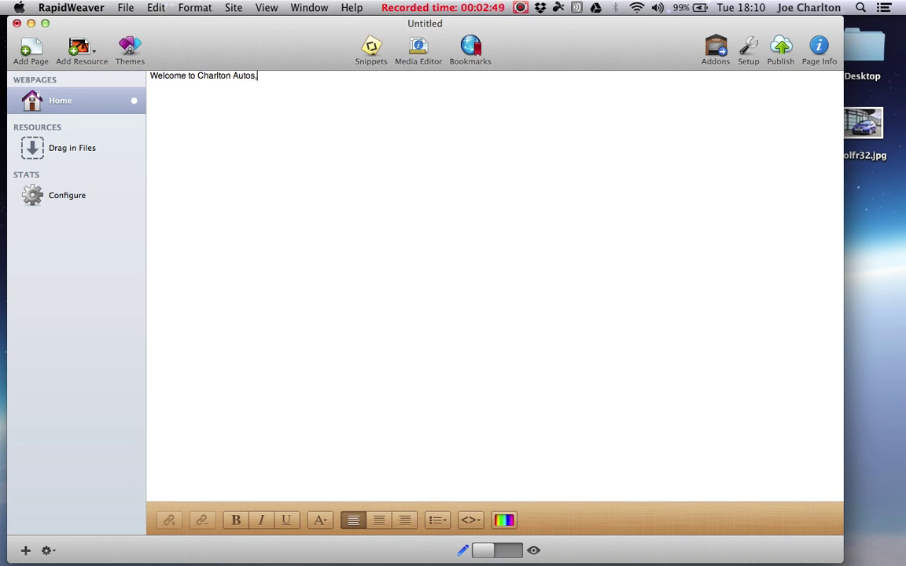
pyautogui.write(' here you will find the')
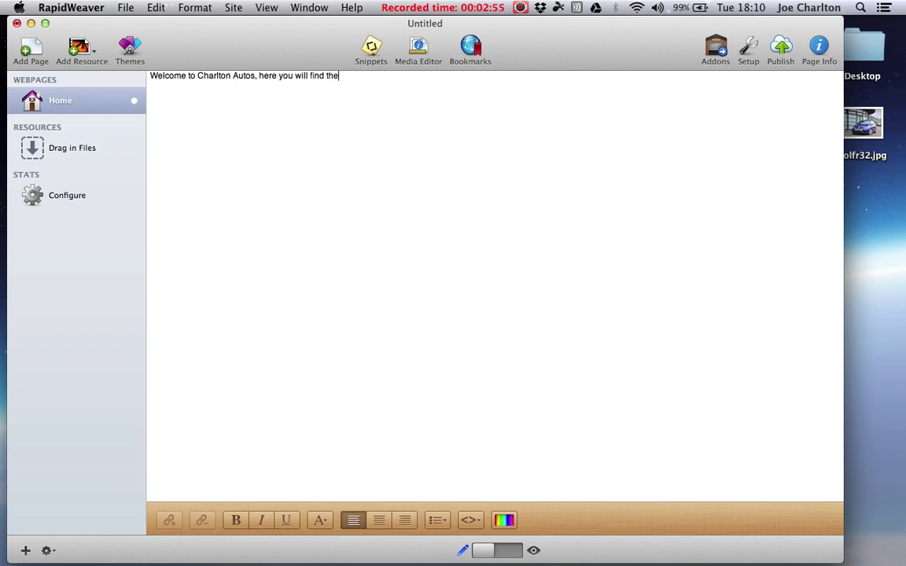
pyautogui.write(' best cars in the North ')
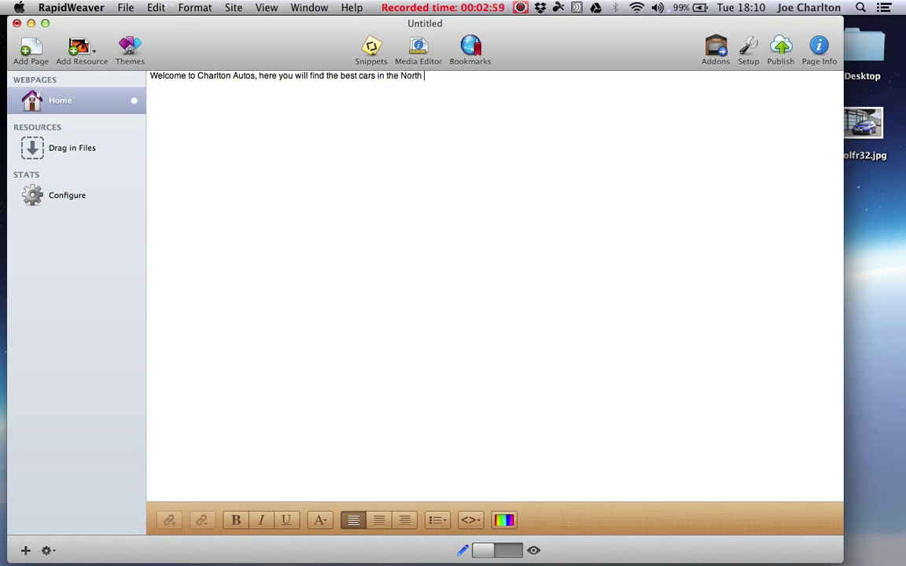
pyautogui.write('West.')
# Narrow the window and drag golfr32.jpg from the desktop onto the Home page.
pyautogui.moveTo(841, 228); pyautogui.dragTo(810, 227)
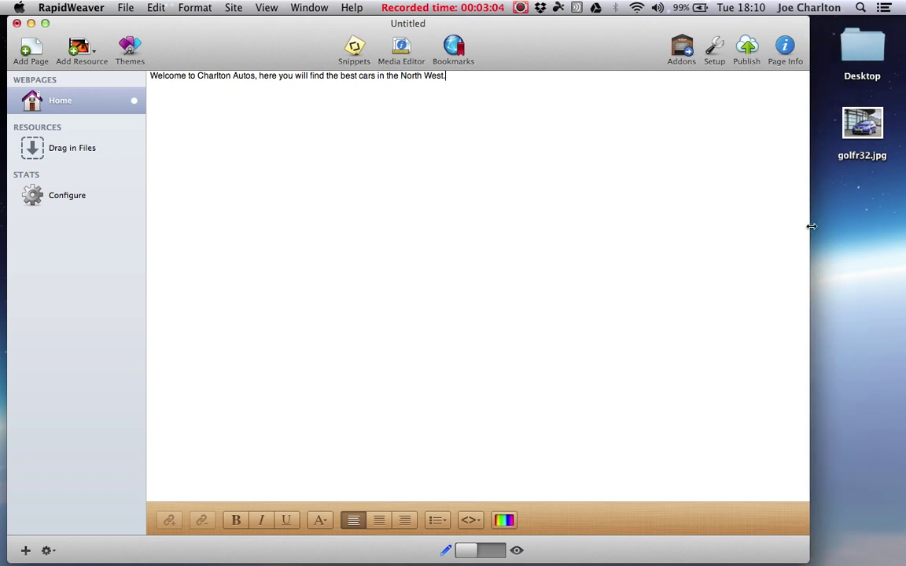
pyautogui.click(865, 127)
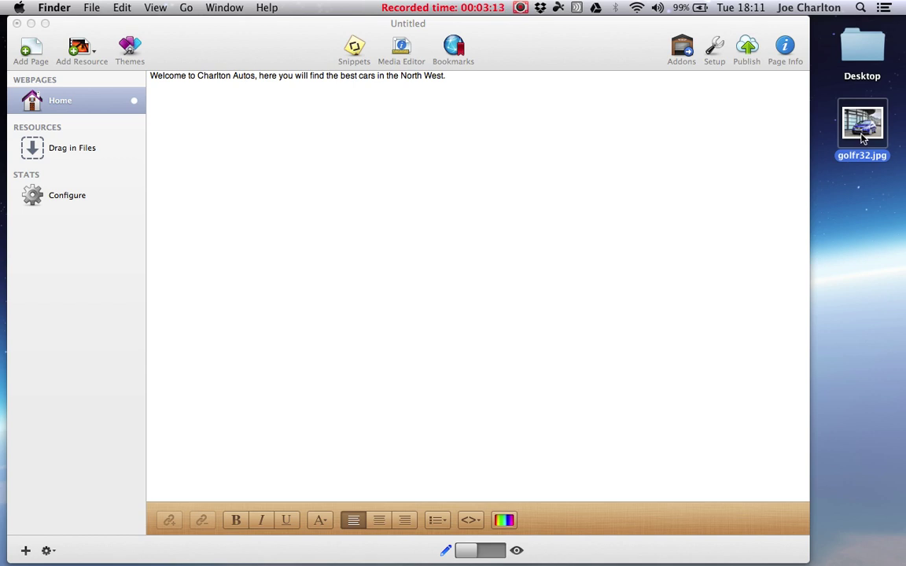
pyautogui.moveTo(865, 130); pyautogui.dragTo(273, 192)
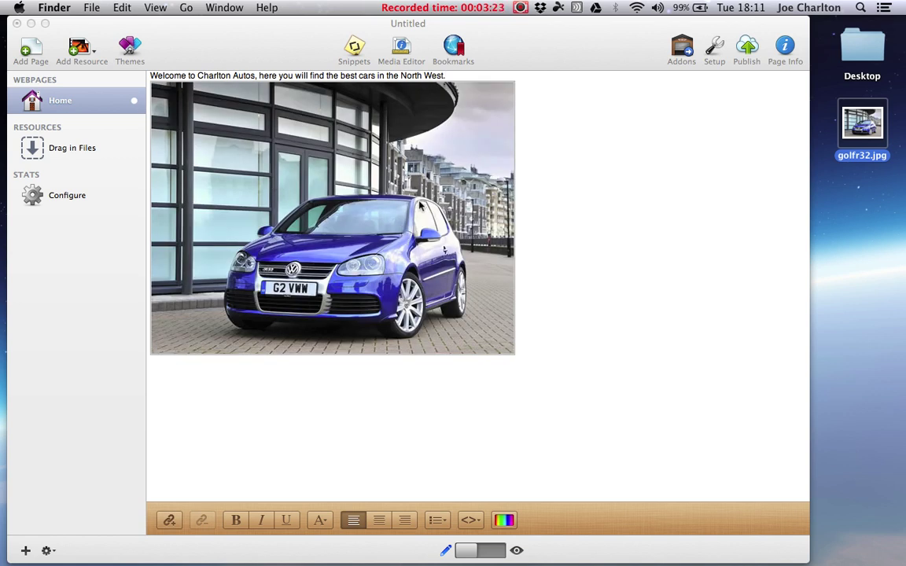
# Open the car photo's Media Editor and scale it down to 80%.
pyautogui.click(421, 206)
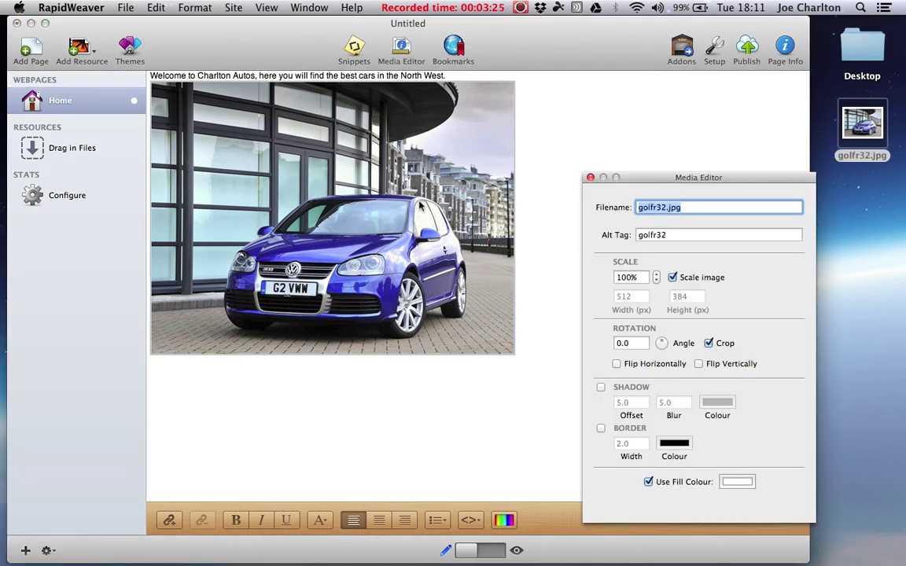
pyautogui.click(658, 281)
pyautogui.click(657, 281)
pyautogui.click(657, 281)
pyautogui.click(658, 281)
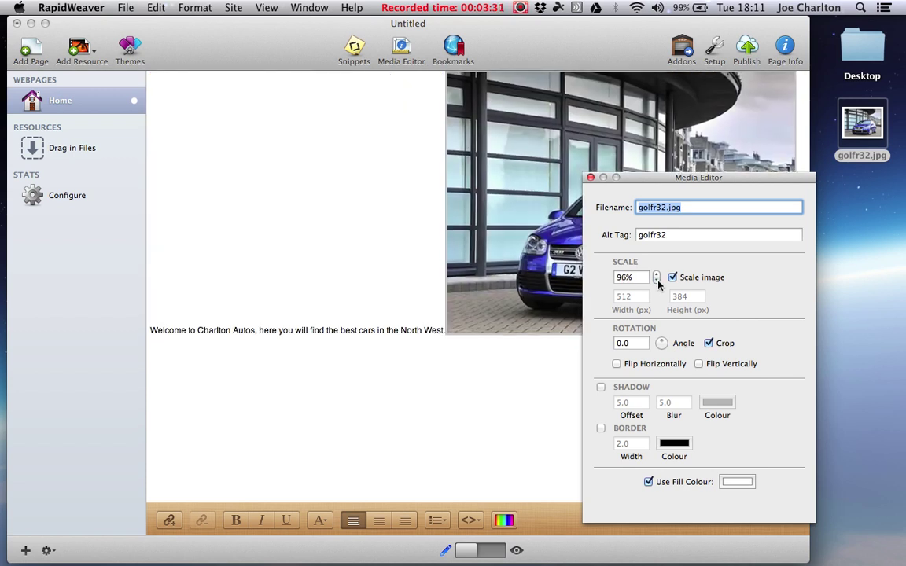
pyautogui.click(657, 282)
pyautogui.click(658, 282)
pyautogui.click(657, 282)
pyautogui.click(657, 281)
pyautogui.click(657, 282)
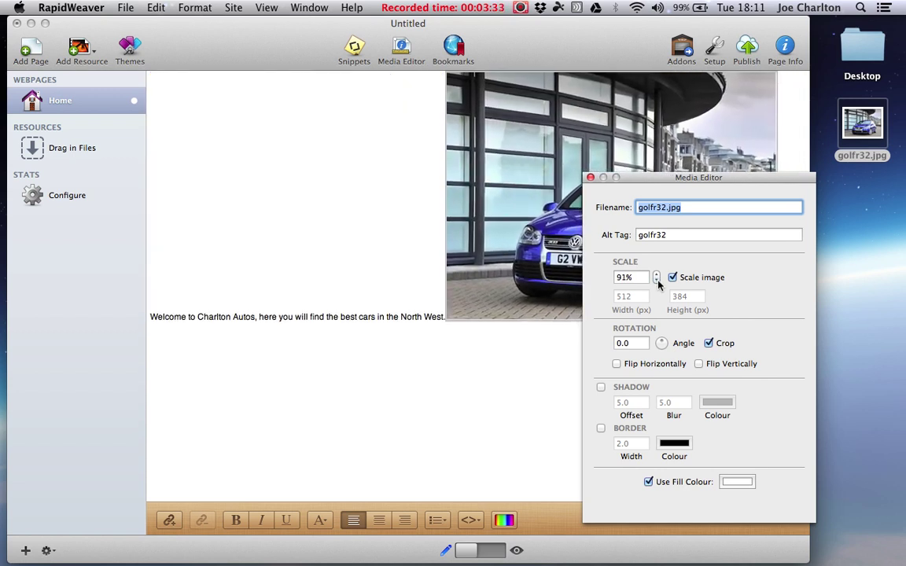
pyautogui.click(658, 281)
pyautogui.click(657, 282)
pyautogui.click(657, 282)
pyautogui.click(658, 281)
pyautogui.click(658, 282)
pyautogui.click(657, 281)
pyautogui.click(657, 281)
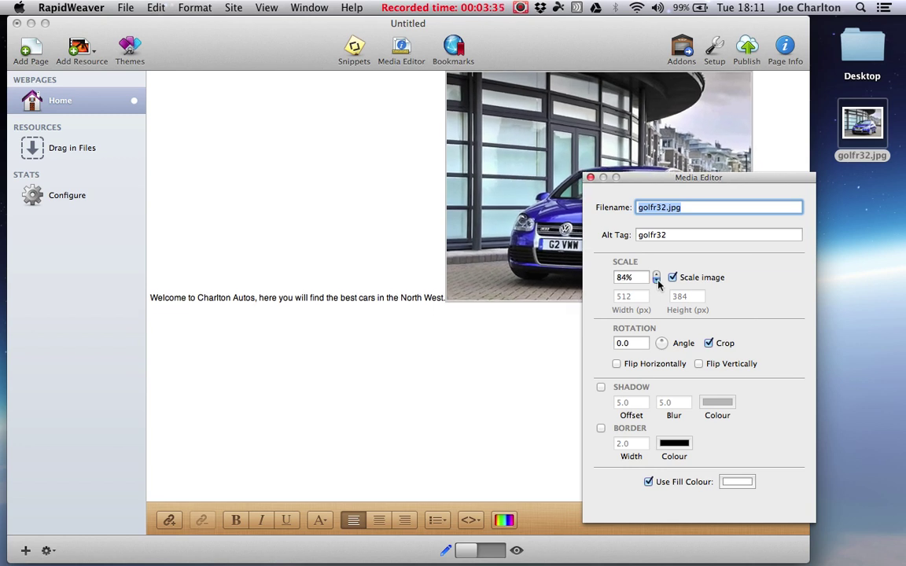
pyautogui.click(657, 282)
pyautogui.click(657, 281)
pyautogui.click(657, 282)
pyautogui.click(657, 281)
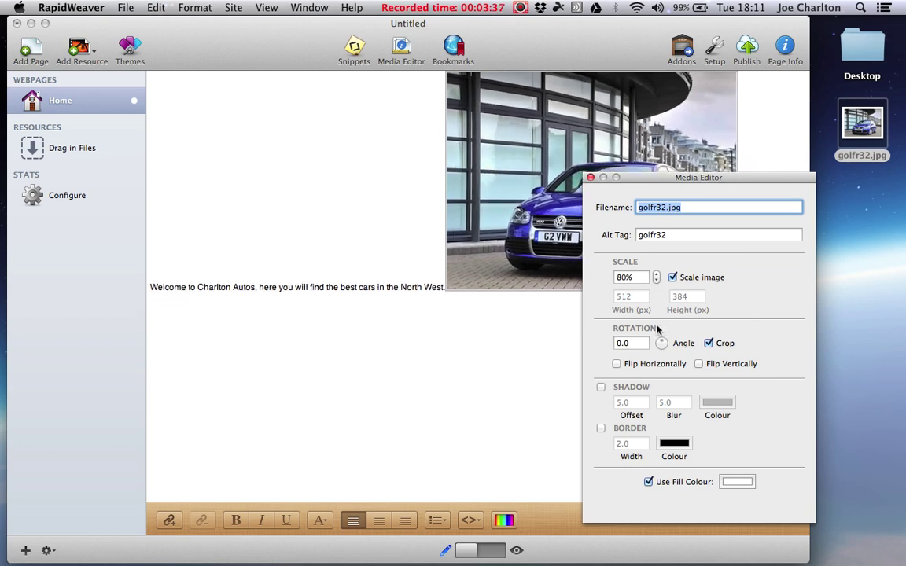
# Add a drop shadow, try a red RGB border, then switch the border off.
pyautogui.click(601, 387)
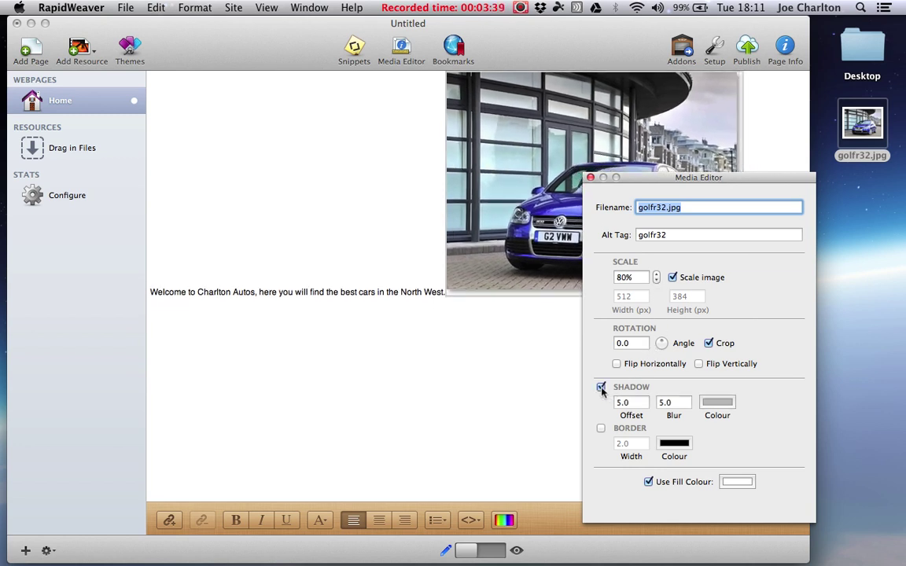
pyautogui.click(600, 429)
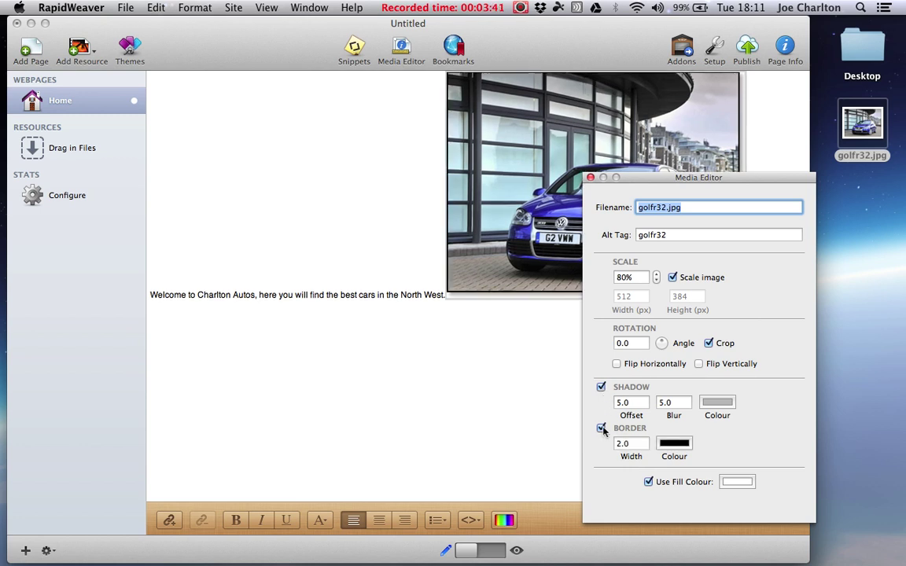
pyautogui.click(602, 430)
pyautogui.click(601, 428)
pyautogui.click(674, 443)
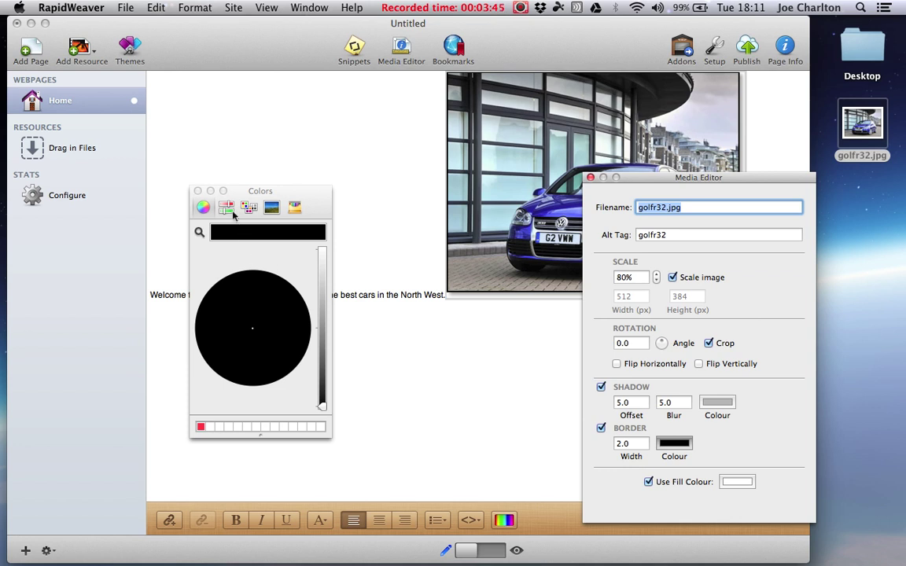
pyautogui.click(225, 207)
pyautogui.click(225, 254)
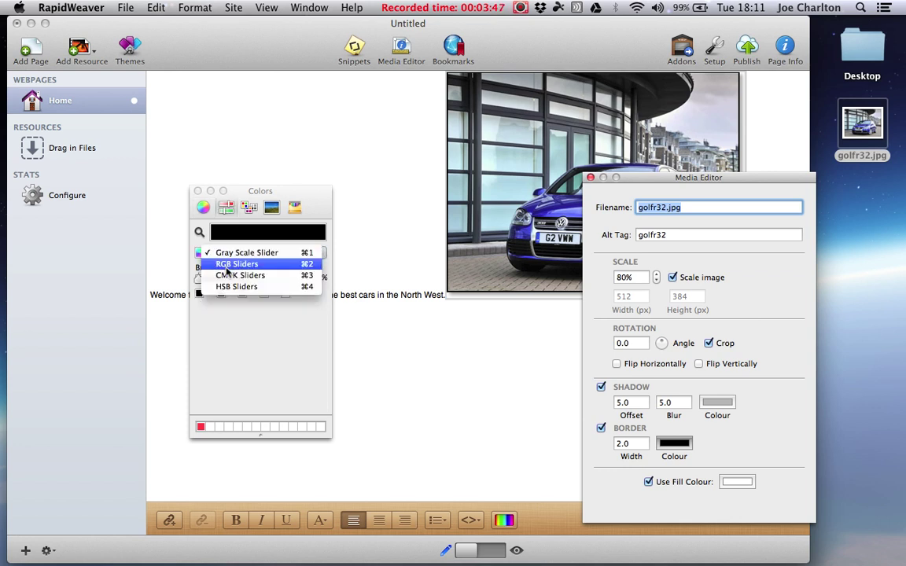
pyautogui.click(228, 264)
pyautogui.moveTo(201, 280); pyautogui.dragTo(276, 280)
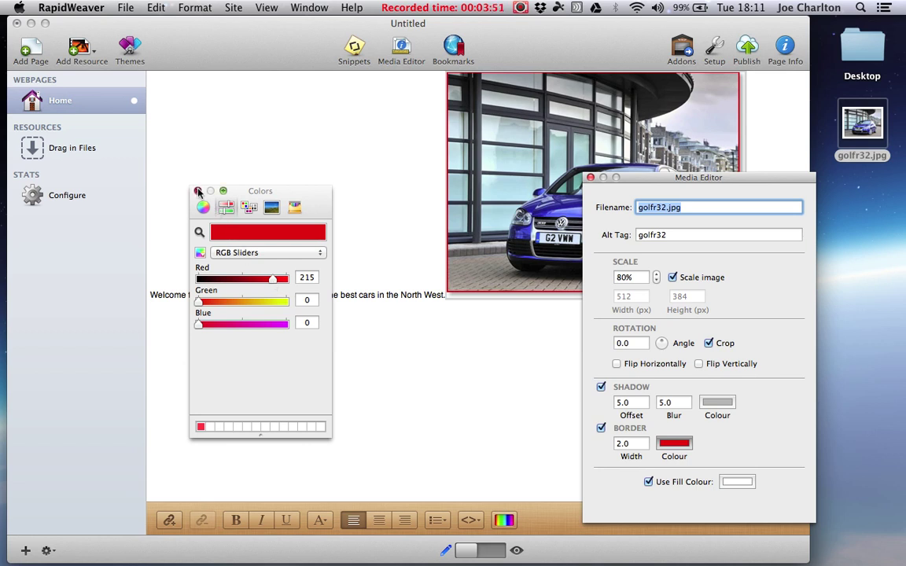
pyautogui.click(198, 191)
pyautogui.click(601, 427)
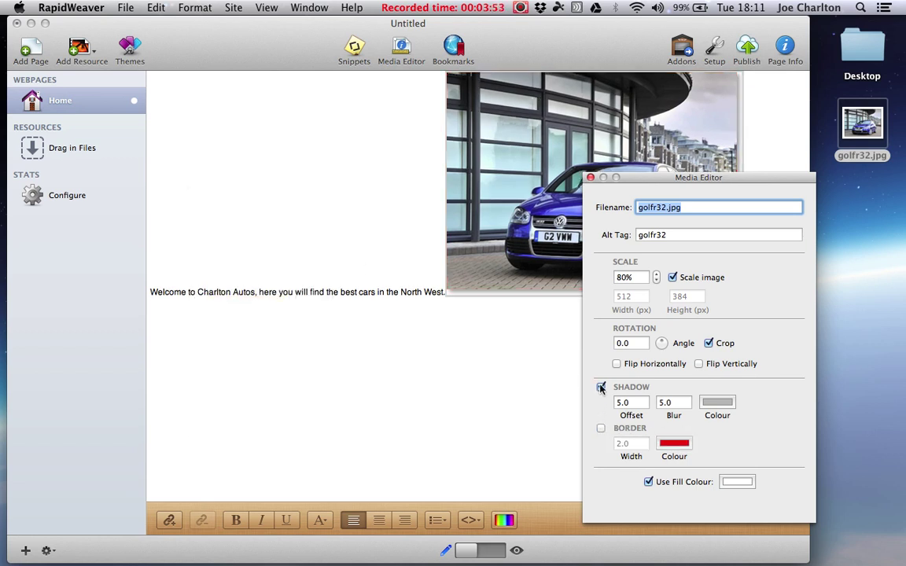
# Turn off the shadow, close the editor, and move the photo onto its own line below the text.
pyautogui.click(600, 386)
pyautogui.click(590, 177)
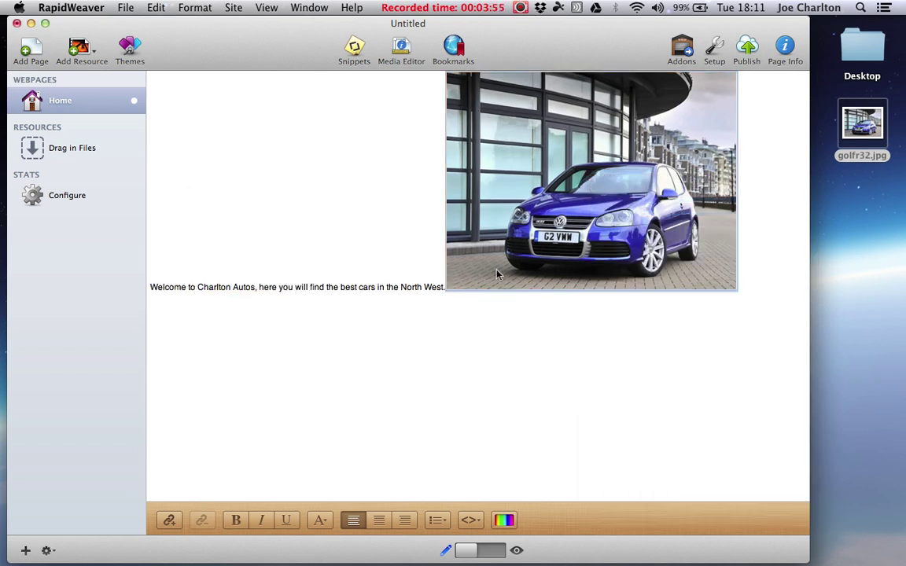
pyautogui.click(446, 286)
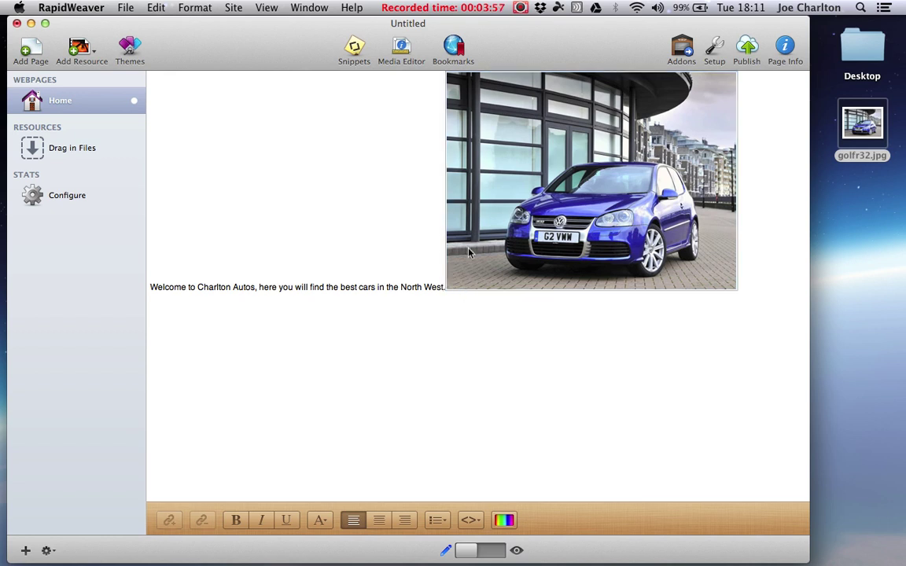
pyautogui.press('Return')
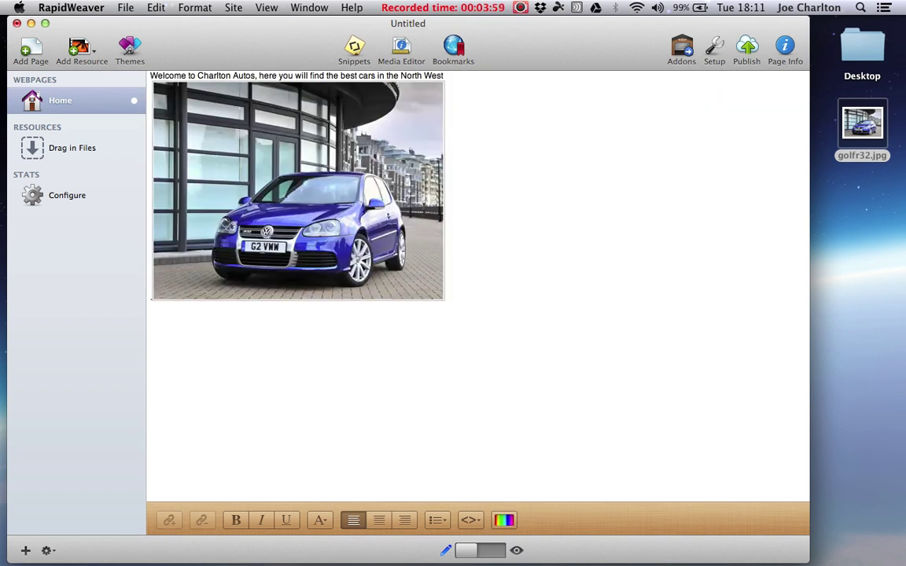
pyautogui.press('Return')
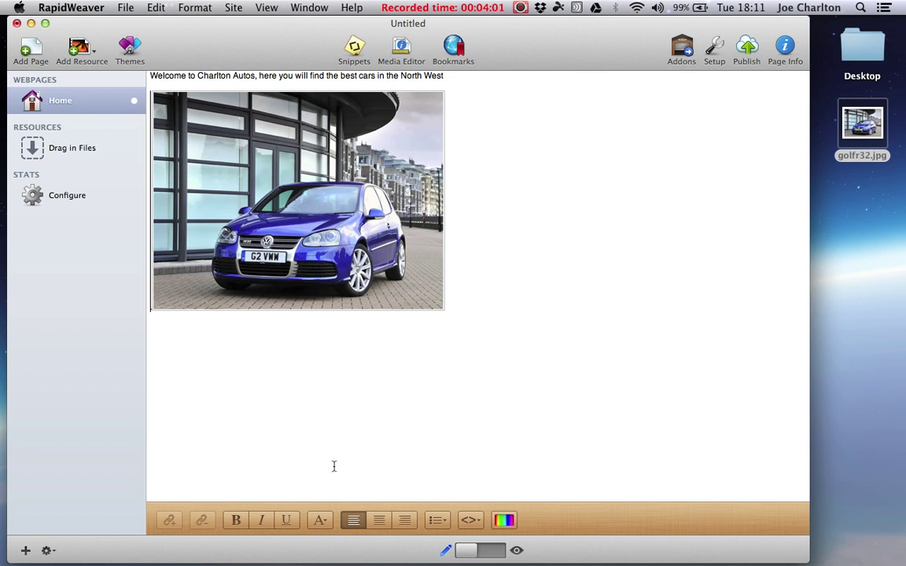
pyautogui.click(253, 231)
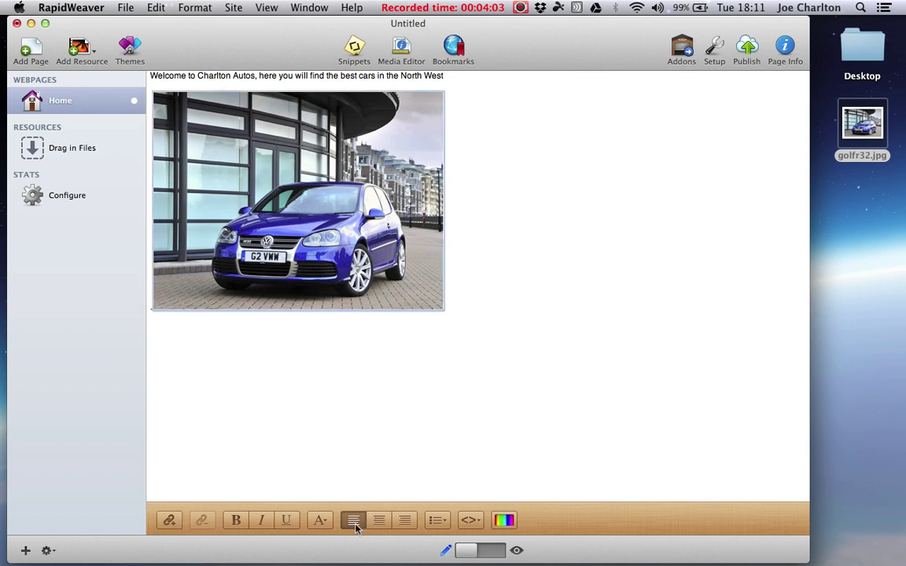
pyautogui.click(334, 383)
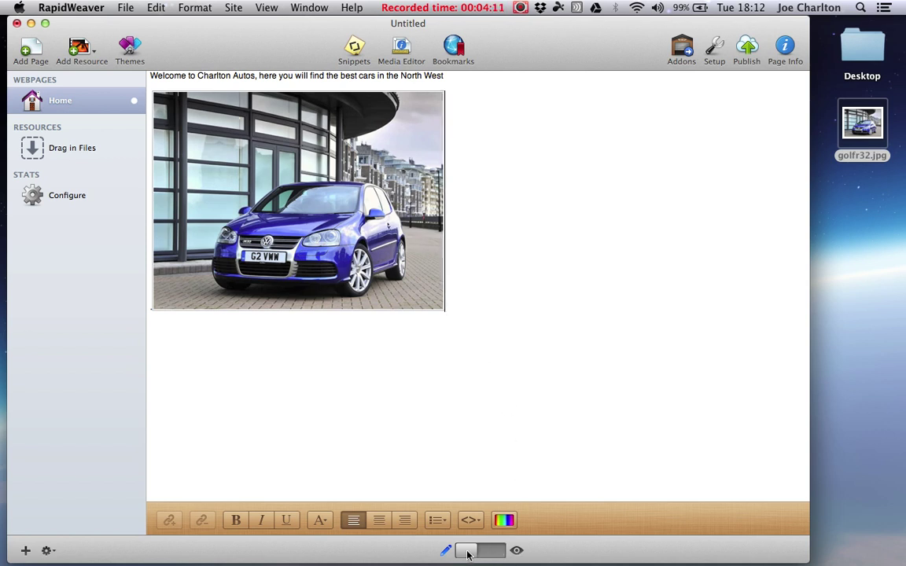
# Switch to preview mode to see the themed Home page with header, text, photo and footer.
pyautogui.click(516, 551)
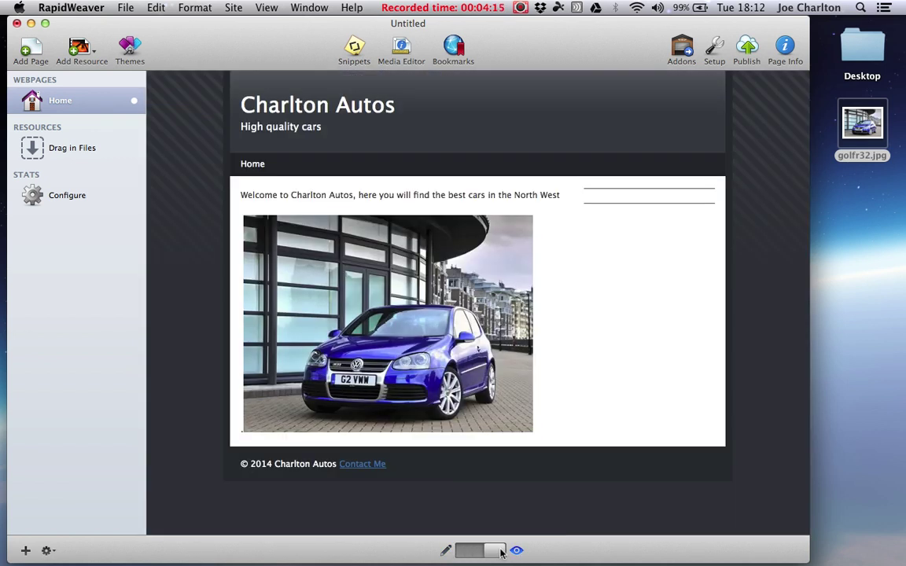